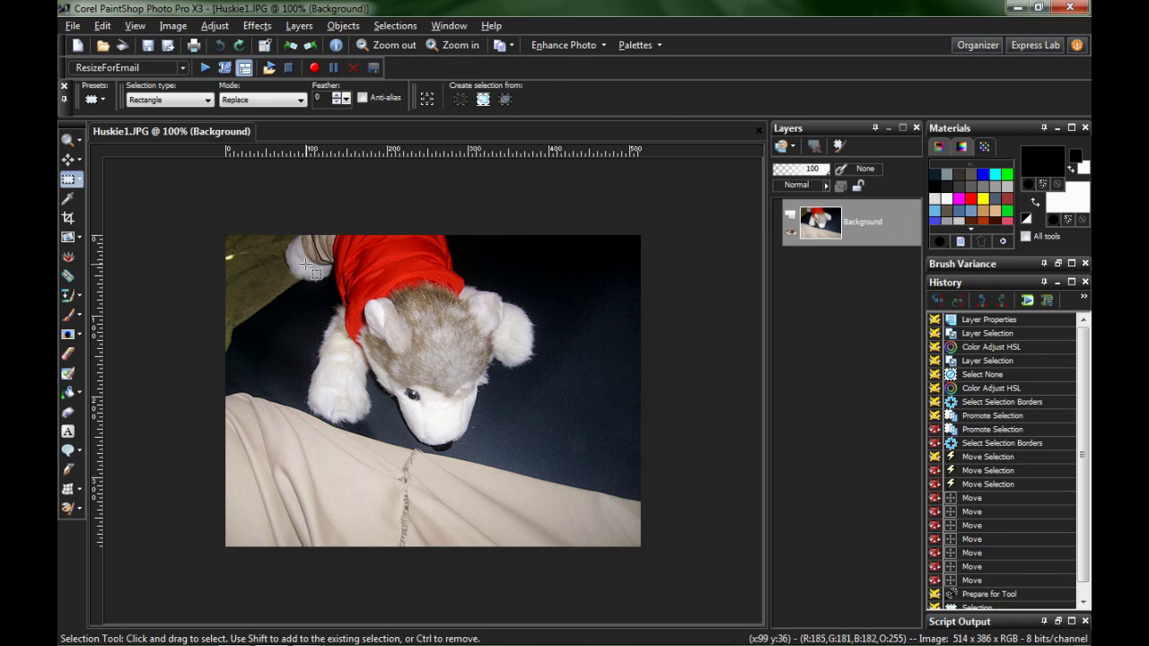
Step: Select a rectangle around the husky's head and red sweater, then nudge it slightly left and down
left_click_drag(305, 263, 545, 467)
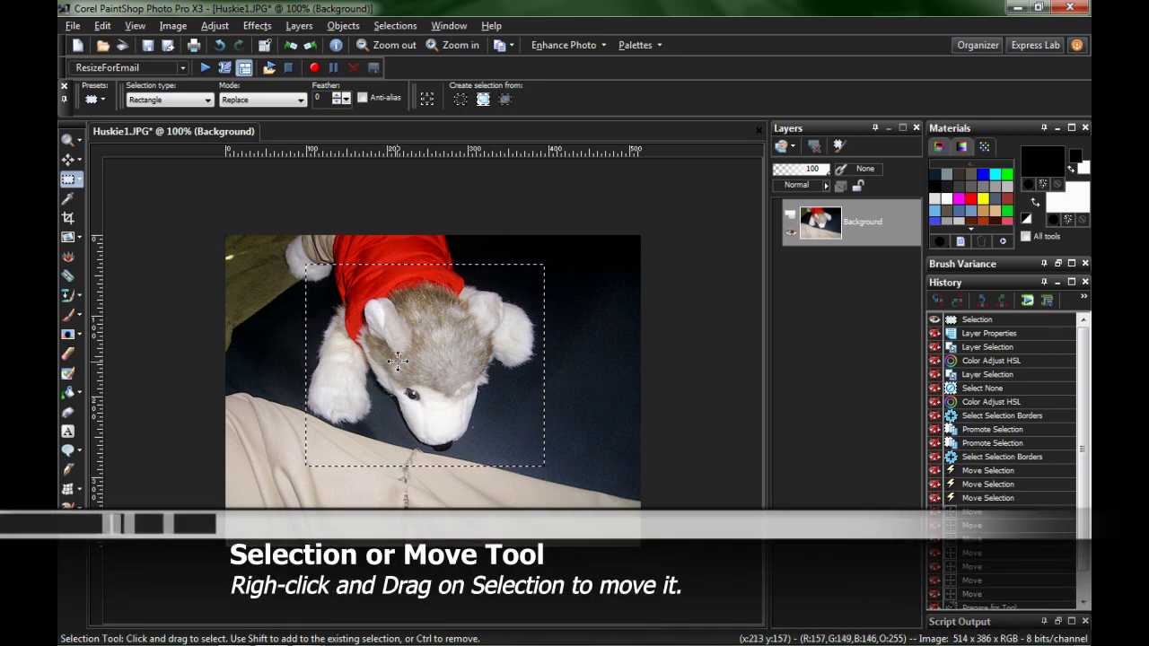
left_click_drag(399, 359, 394, 360)
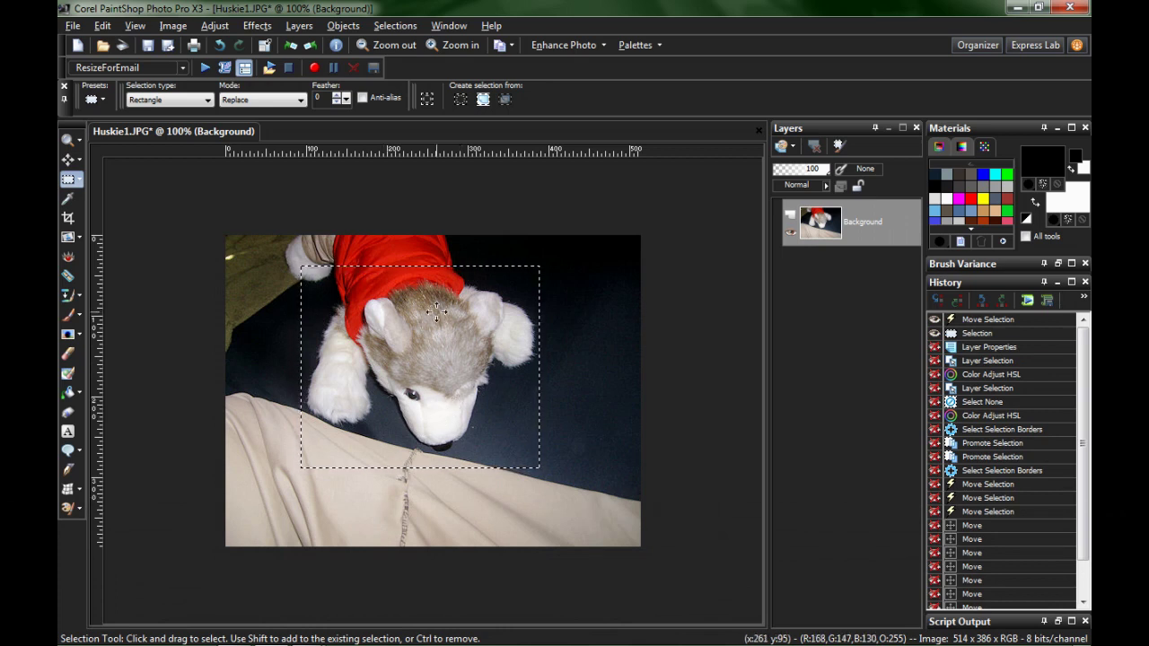
Step: Promote the selected husky area to a new Promoted Selection layer above Background
left_click(395, 26)
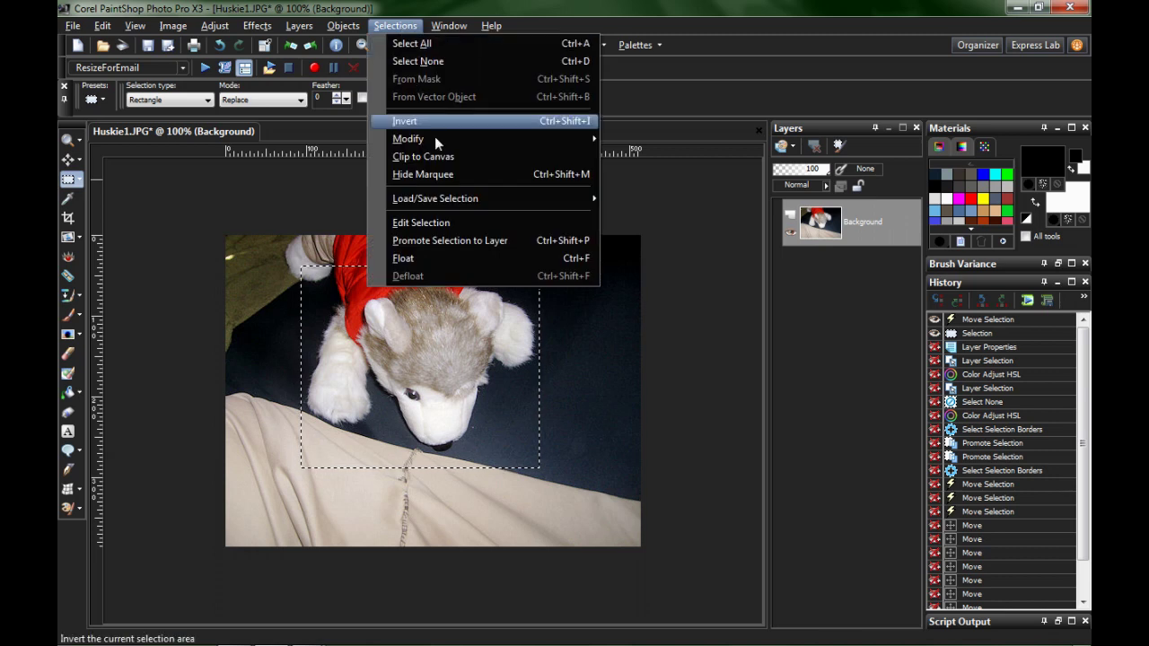
left_click(475, 242)
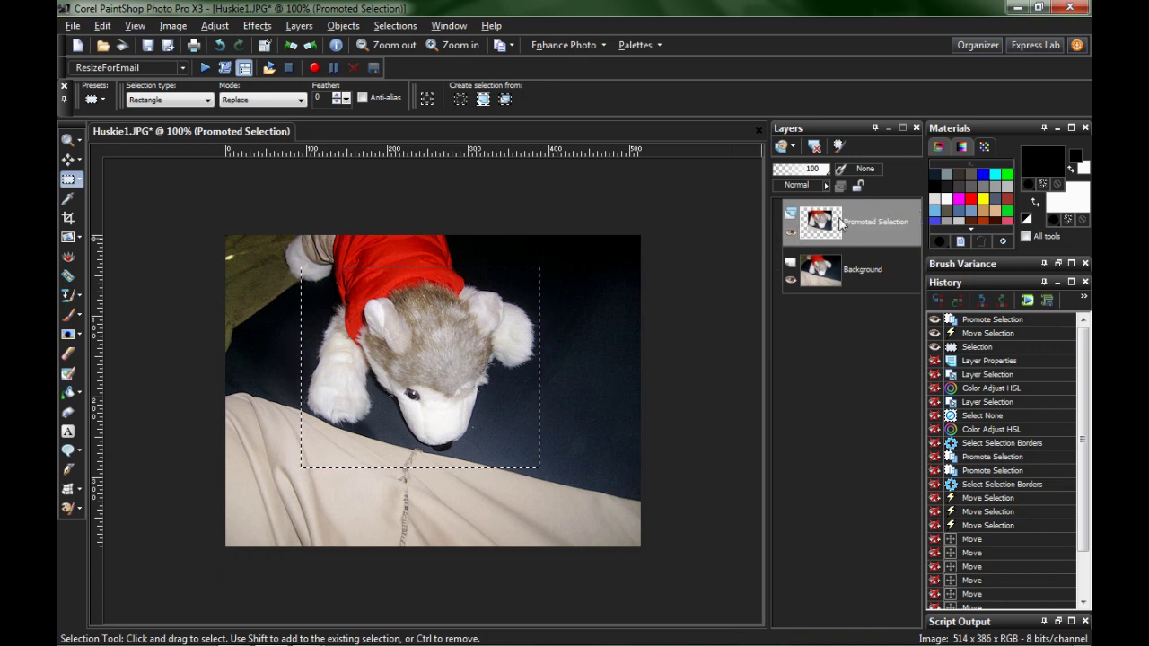
Step: Use Select Selection Borders to make a 10-pixel Inside border selection around the inset
left_click(390, 28)
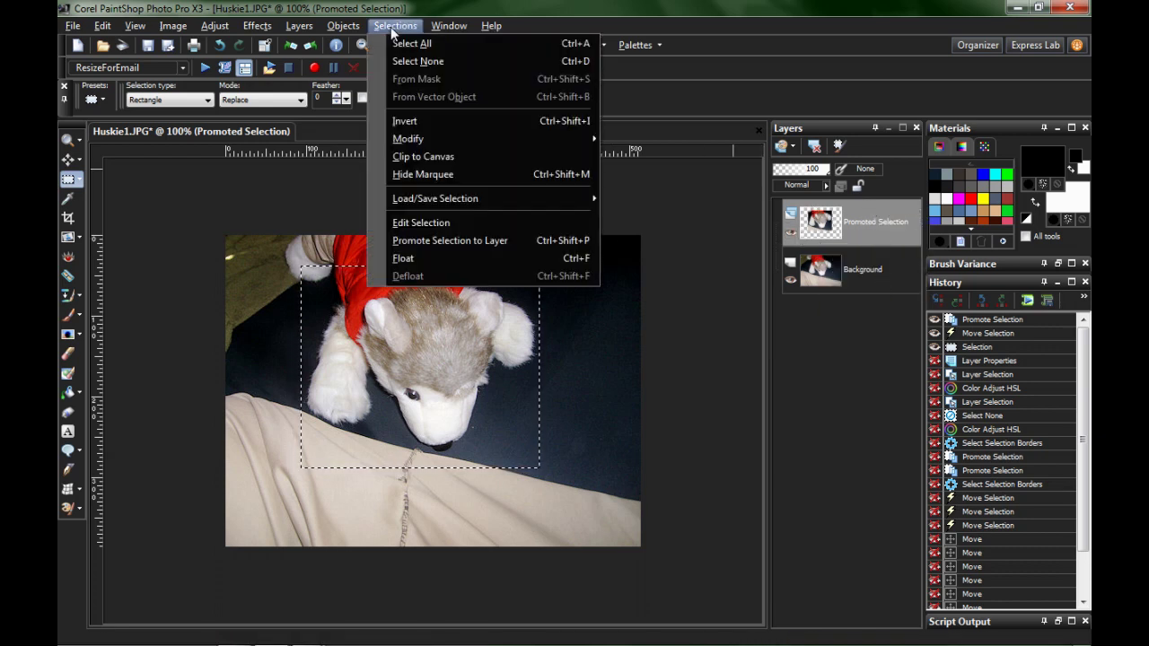
mouse_move(526, 143)
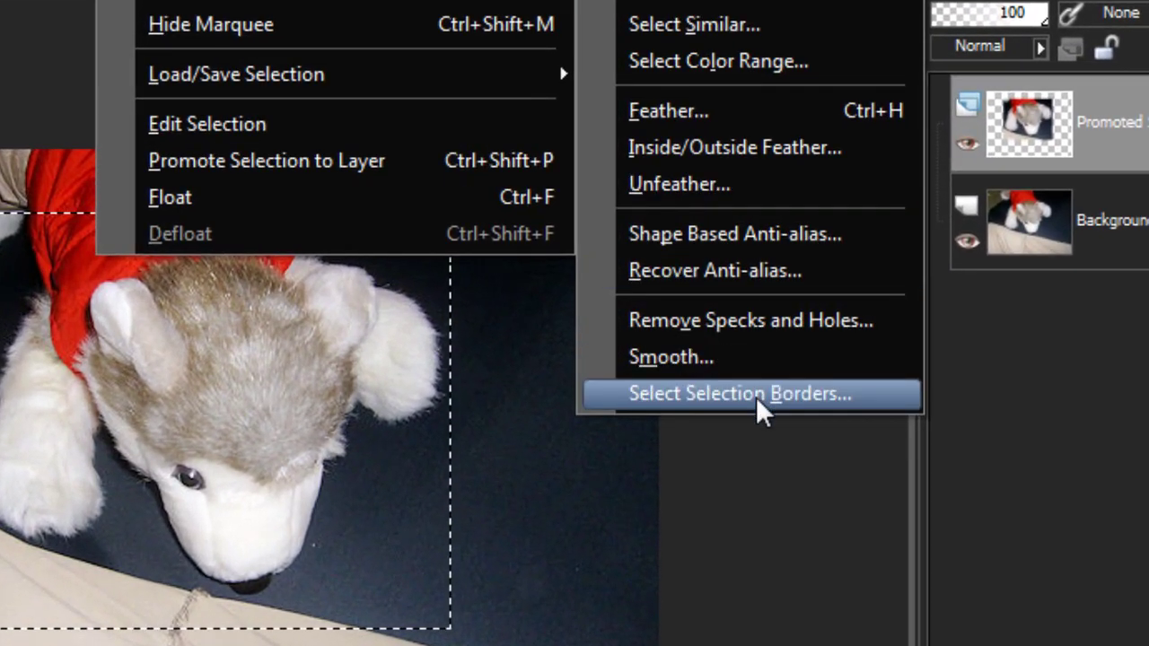
left_click(756, 396)
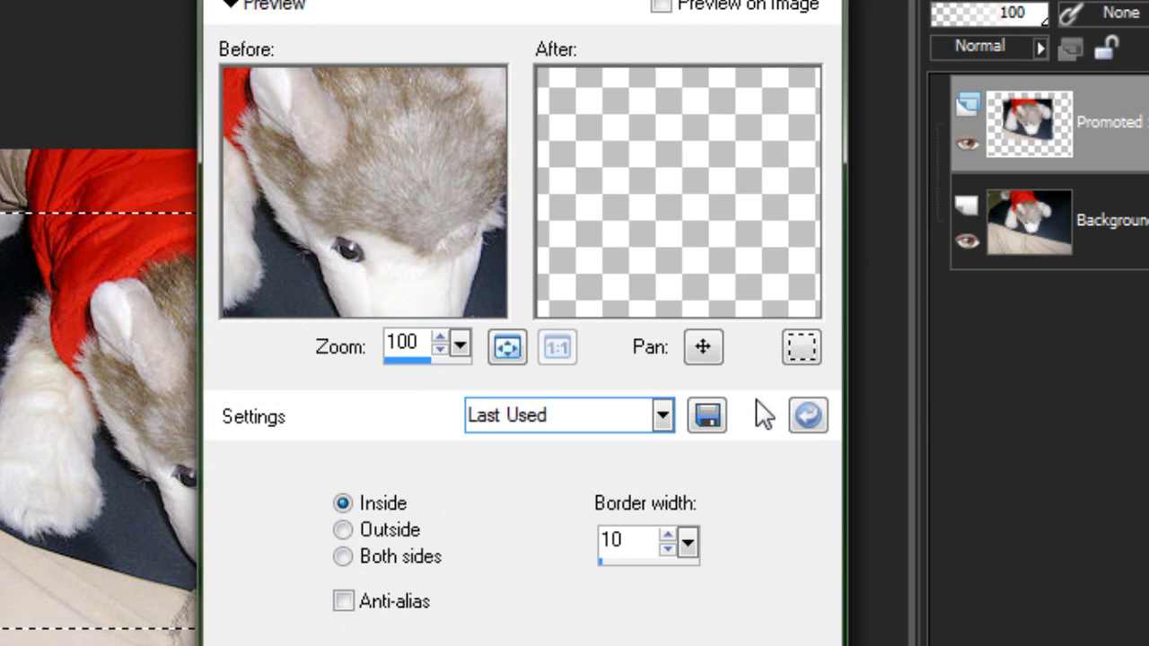
left_click_drag(702, 347, 594, 331)
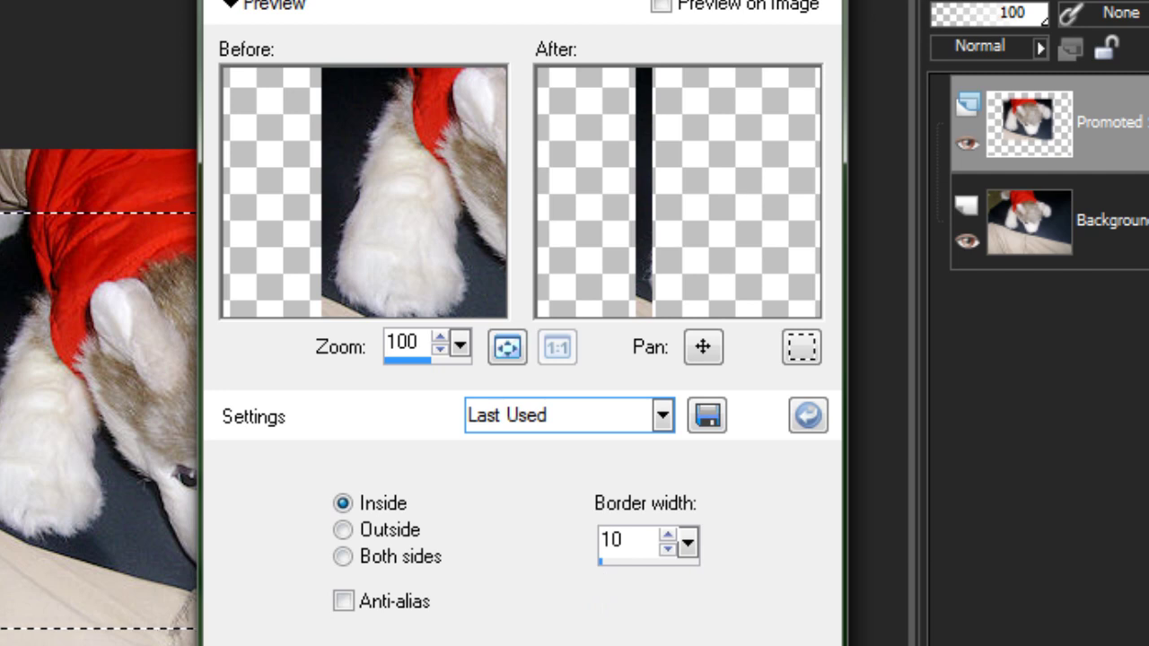
key("Return")
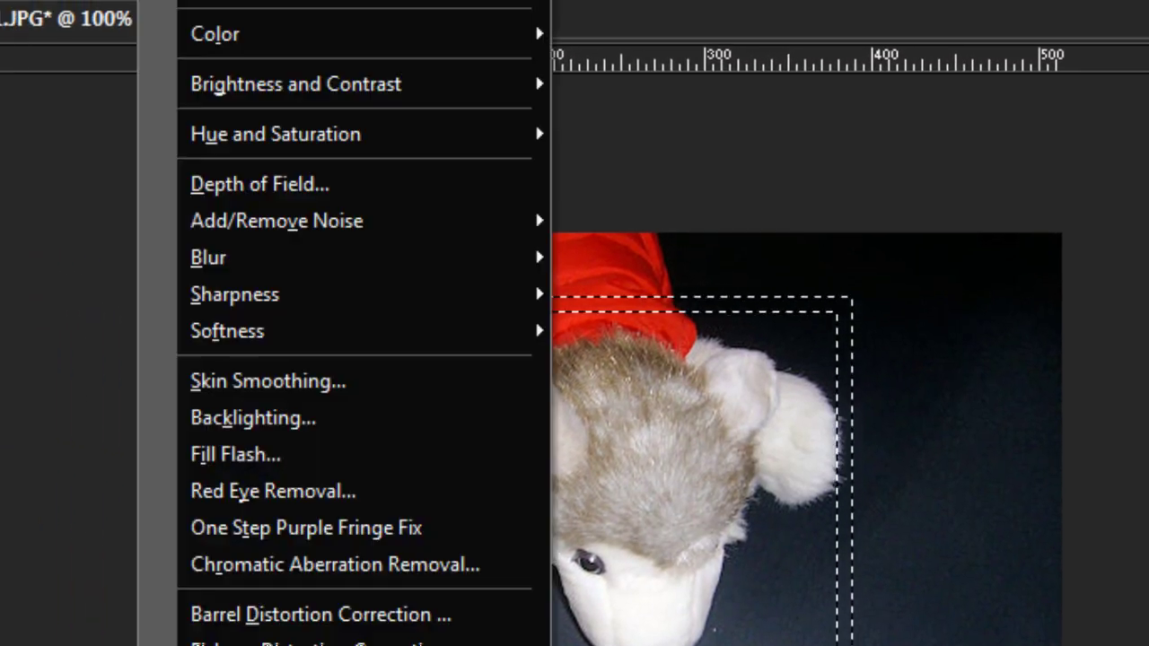
Step: Whiten the border with Hue/Saturation/Lightness at Saturation -100 and Lightness 100
left_click(179, 0)
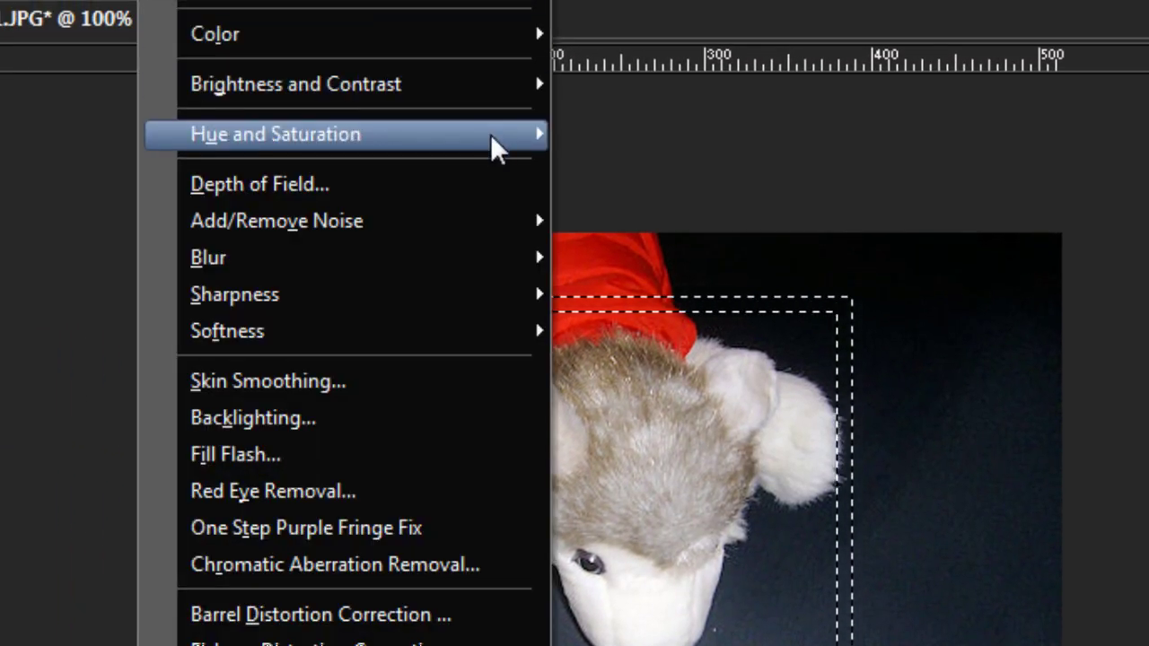
mouse_move(490, 134)
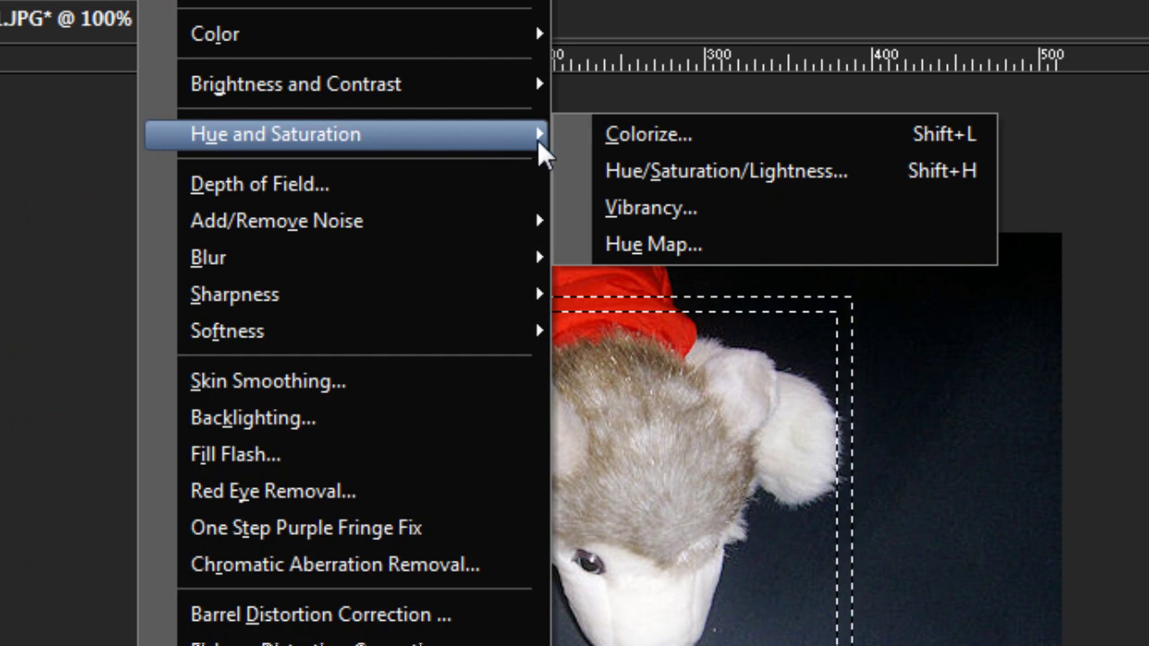
left_click(730, 172)
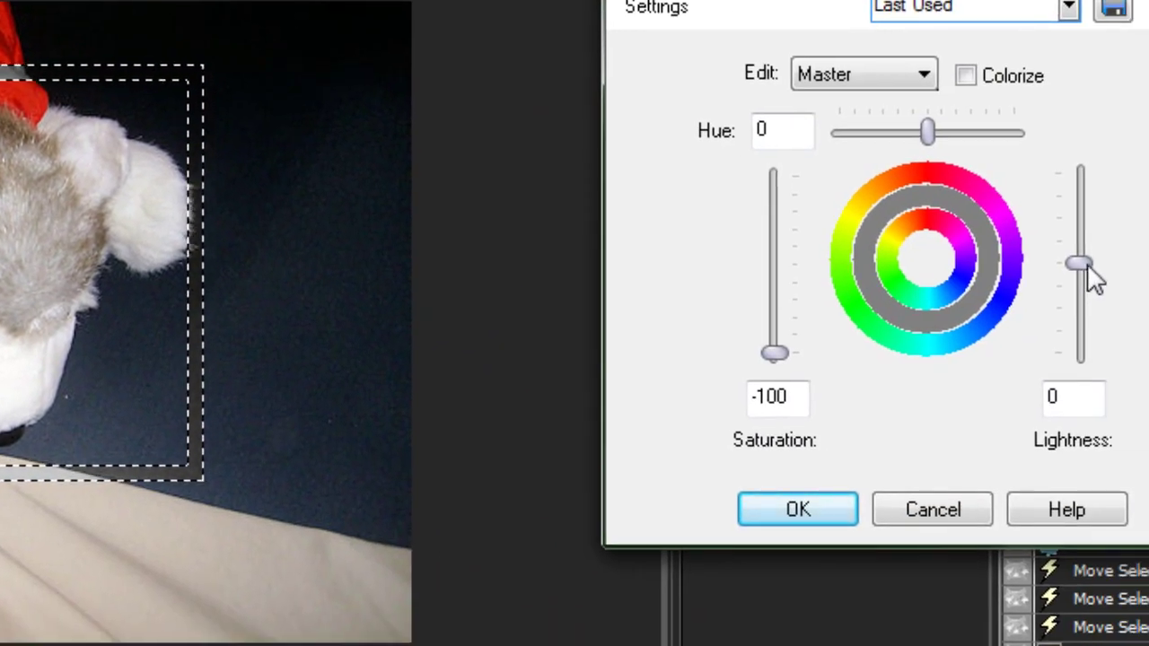
left_click_drag(1148, 412, 1148, 246)
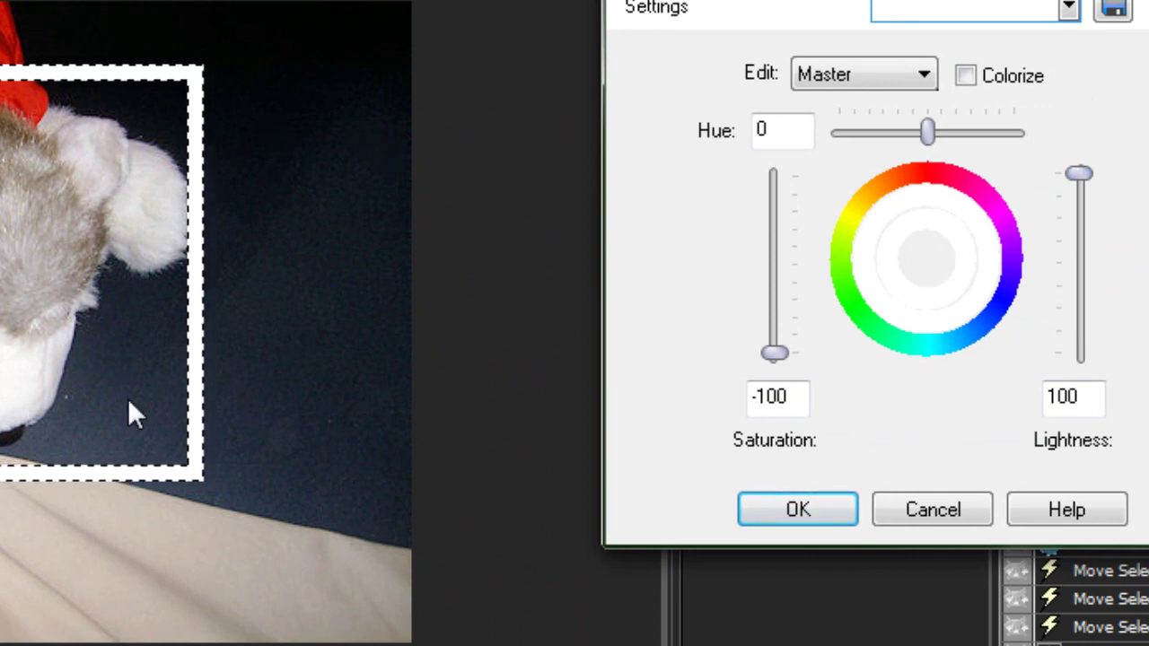
left_click(798, 511)
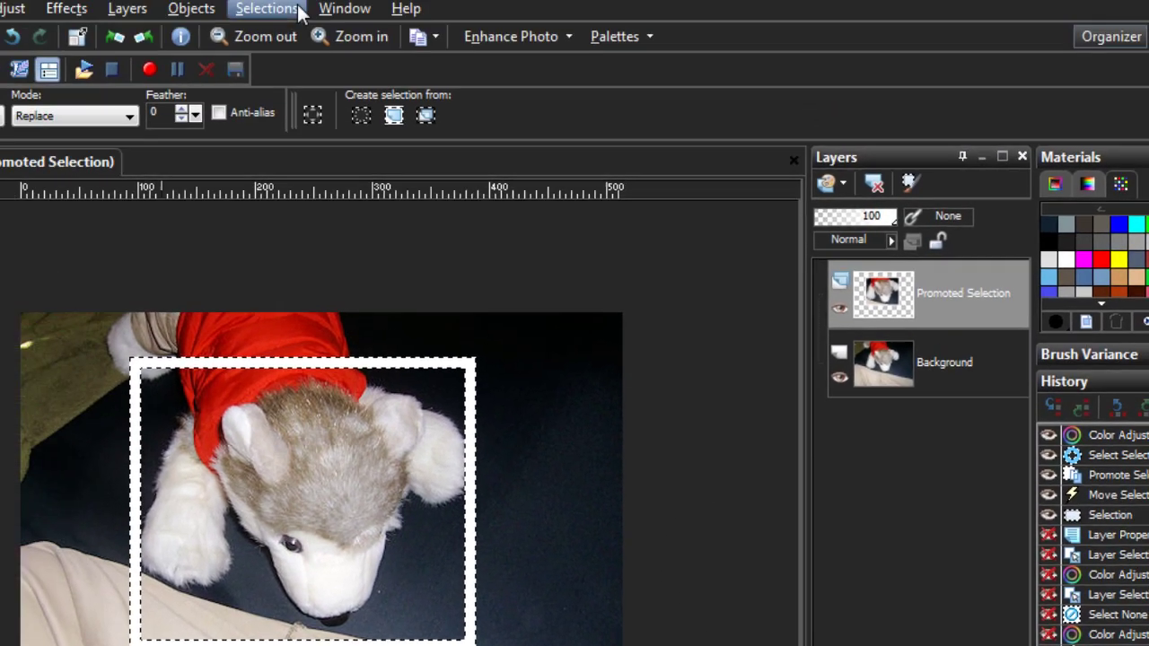
left_click(285, 26)
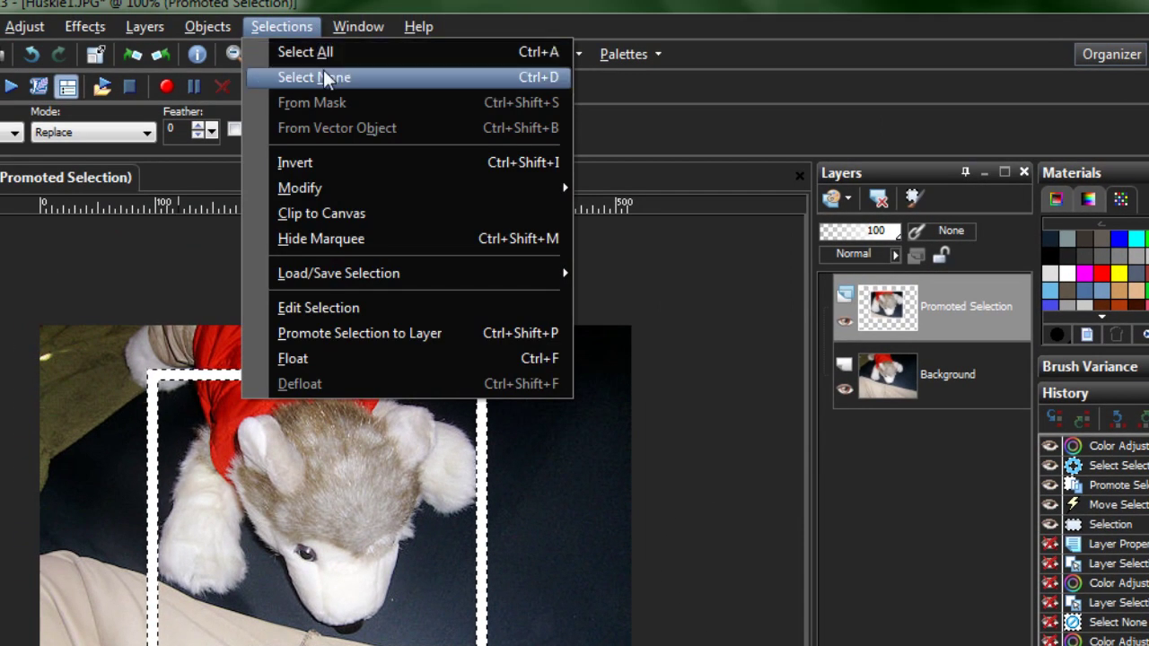
left_click(326, 77)
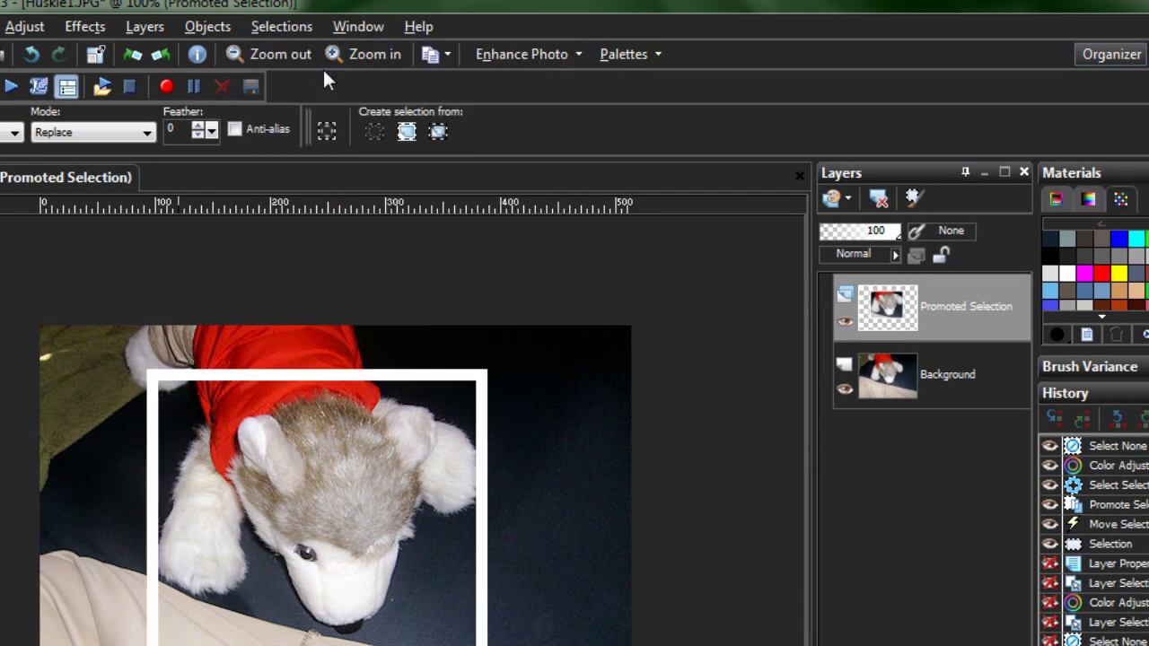
left_click(991, 351)
left_click(27, 27)
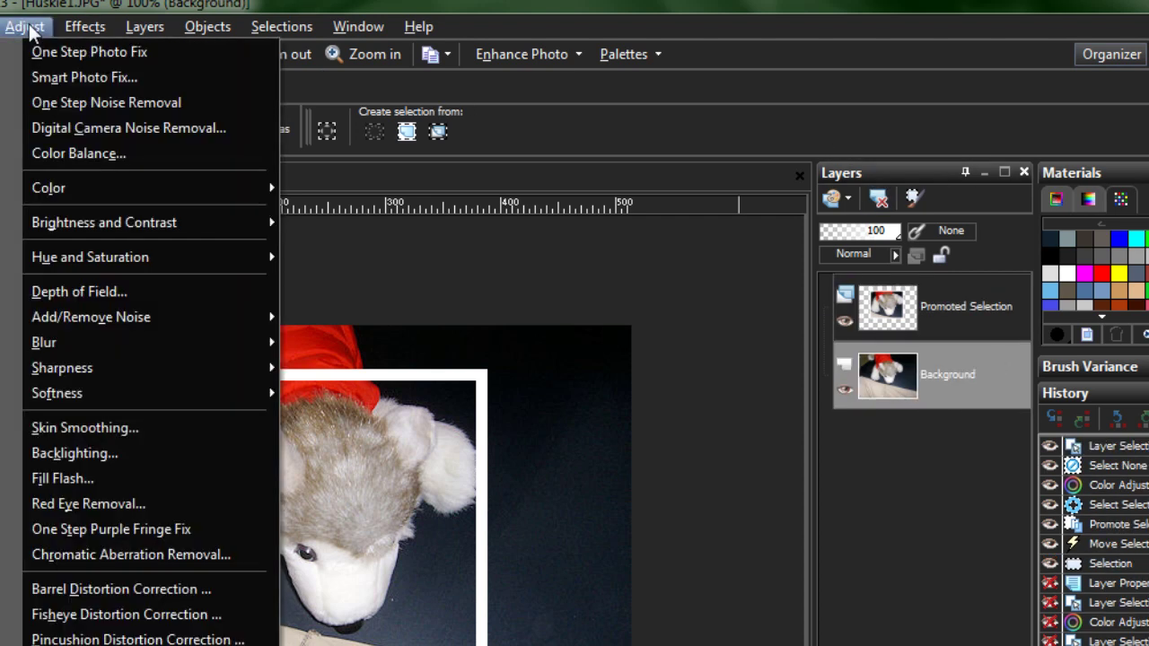
mouse_move(267, 258)
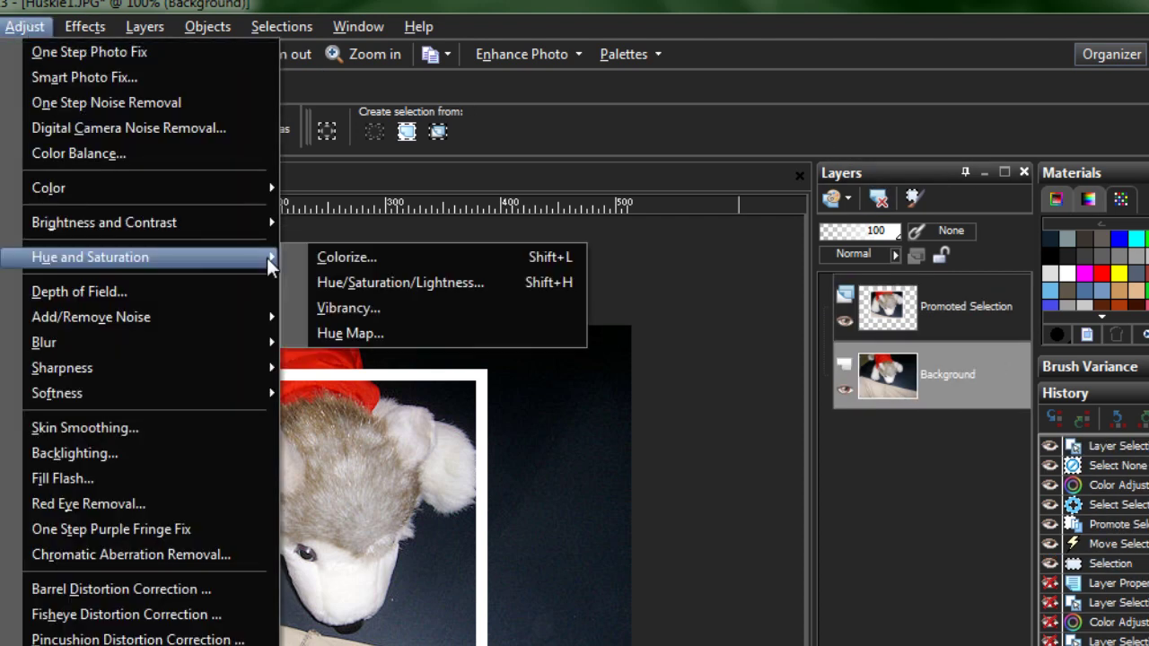
left_click(377, 279)
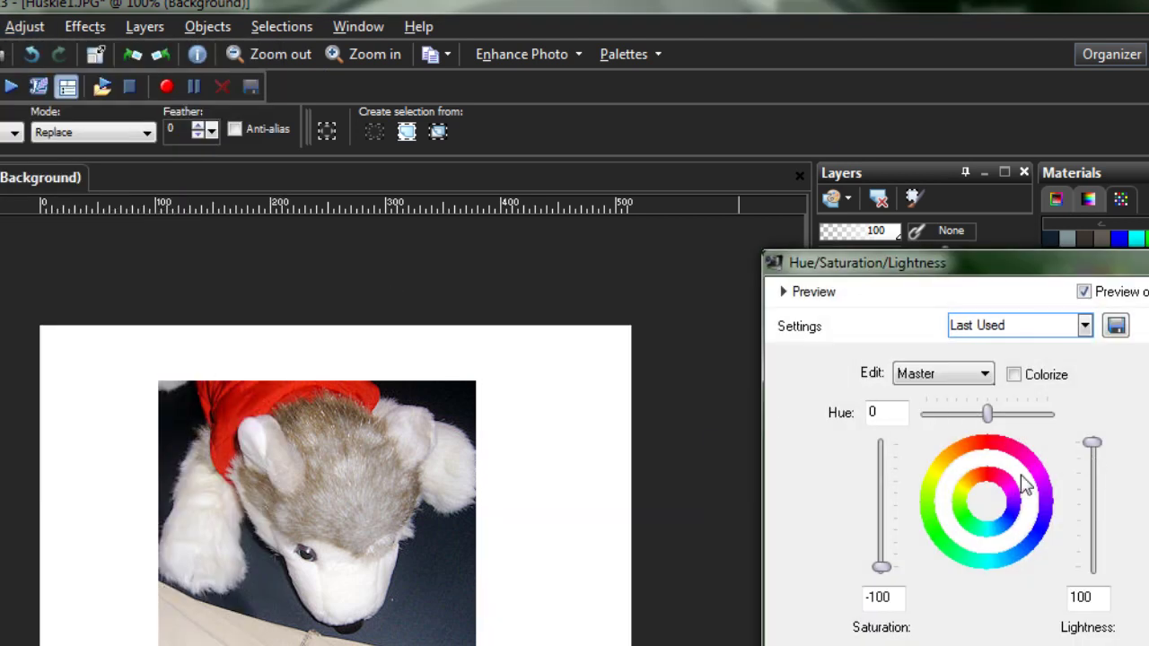
key("Up")
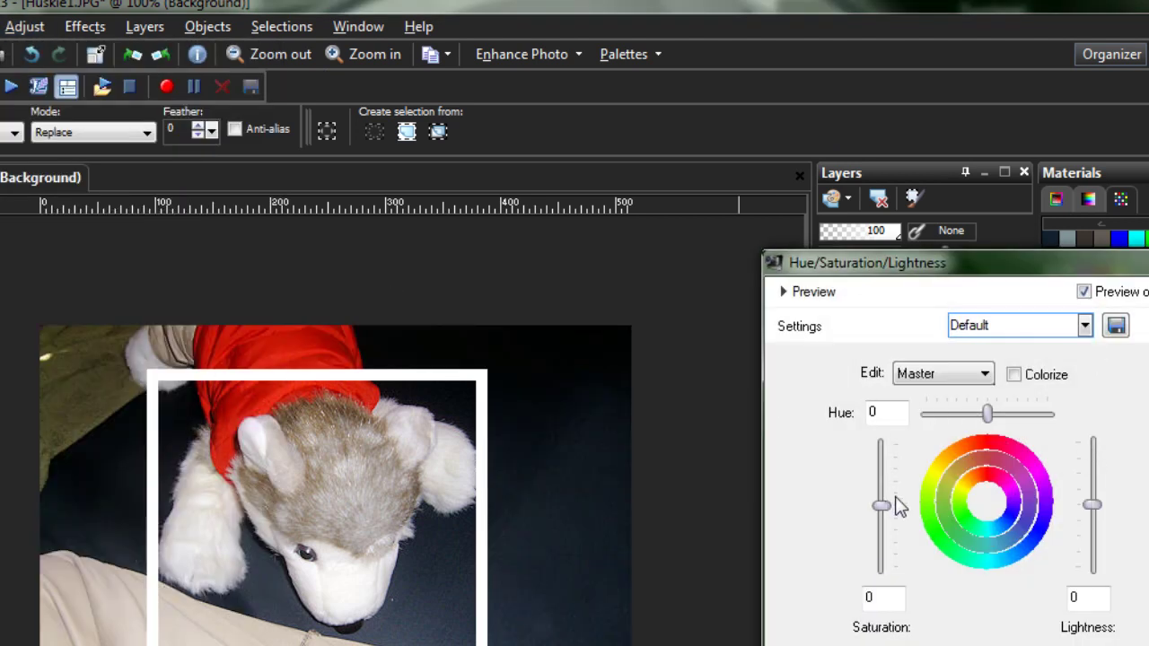
left_click_drag(885, 505, 888, 628)
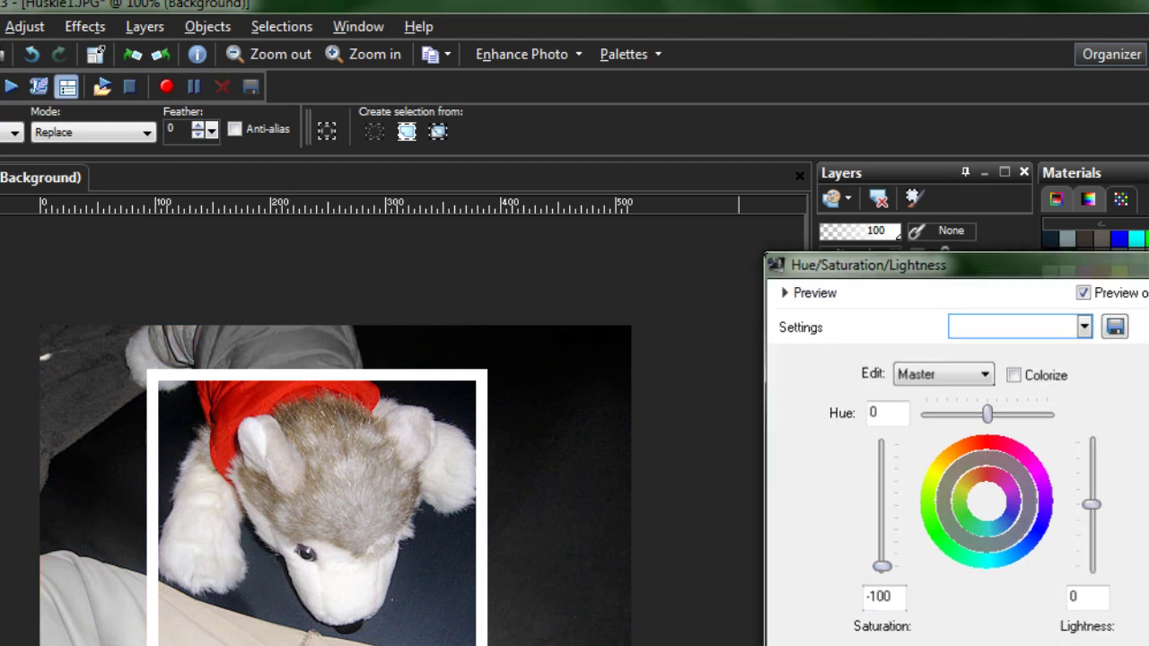
key("Escape")
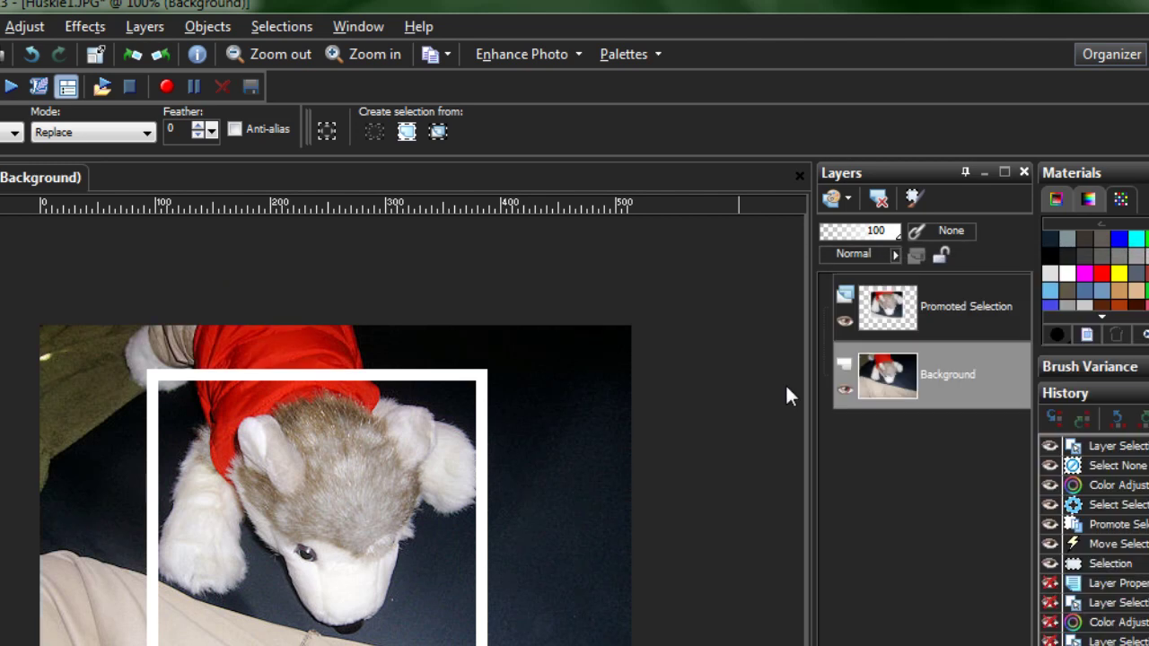
Step: Apply Black and White Film to the Background with a suggested 40% red, 60% blue filter and raised Clarify
left_click(79, 26)
mouse_move(177, 310)
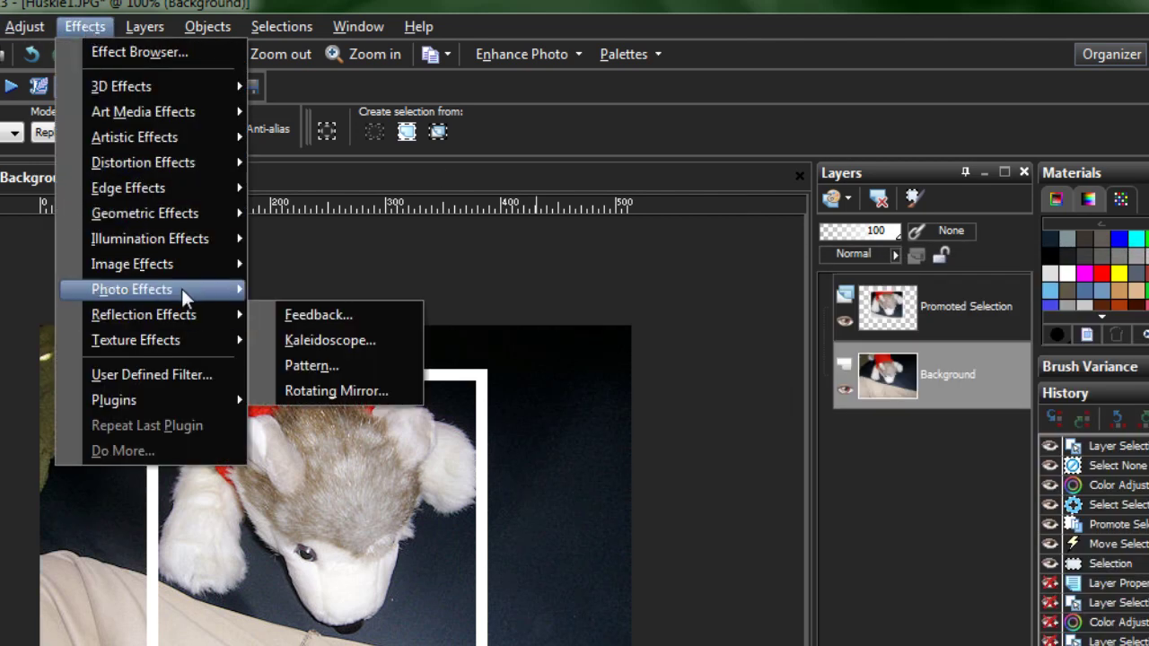
mouse_move(236, 294)
left_click(298, 341)
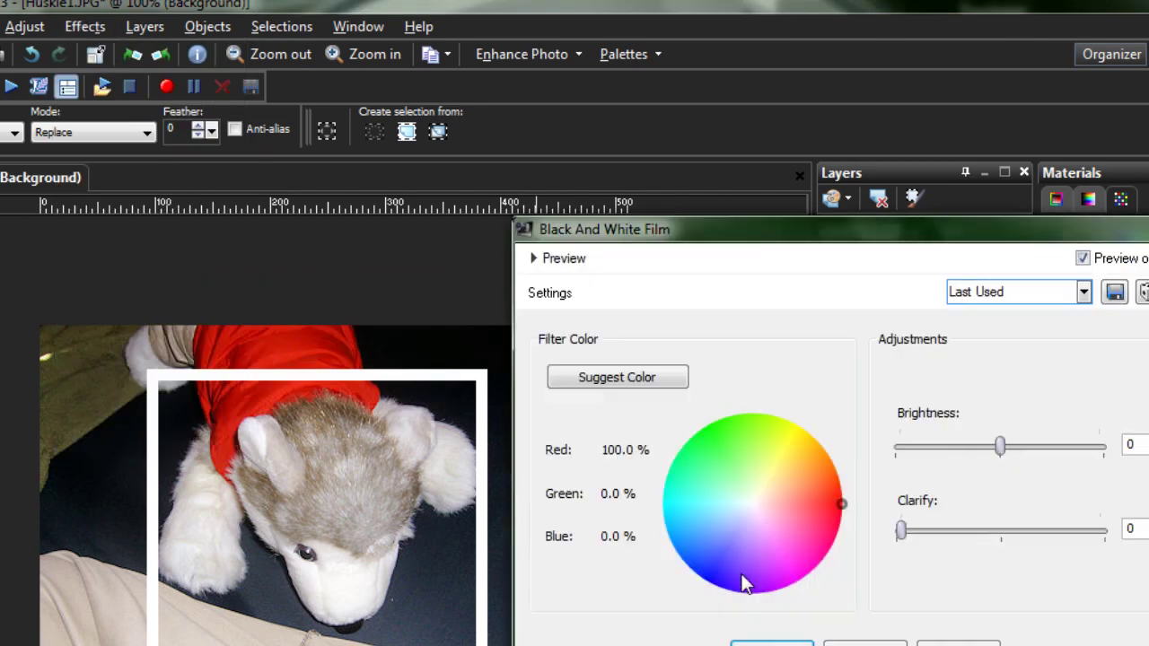
left_click(636, 379)
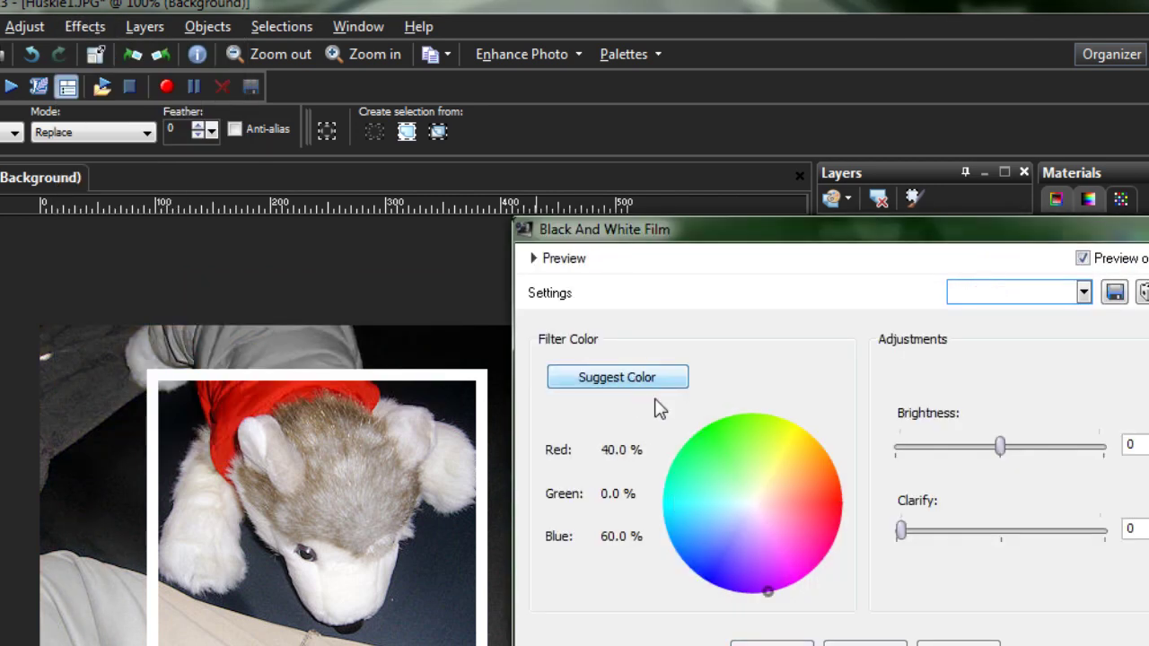
left_click_drag(795, 226, 906, 210)
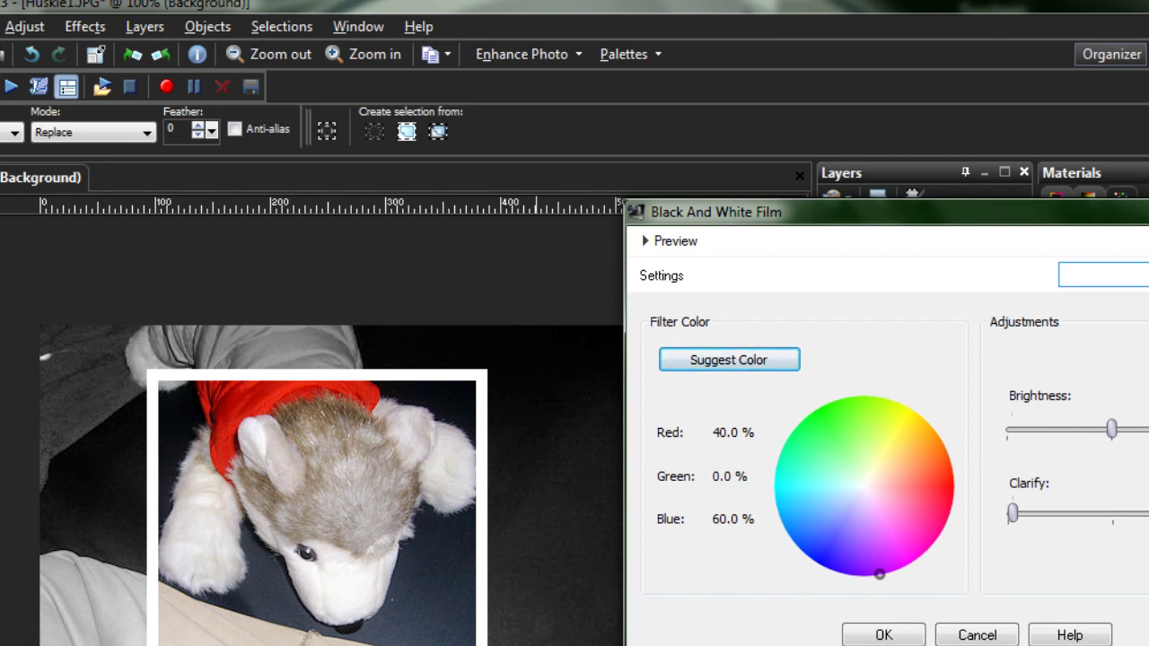
left_click_drag(1014, 515, 1118, 546)
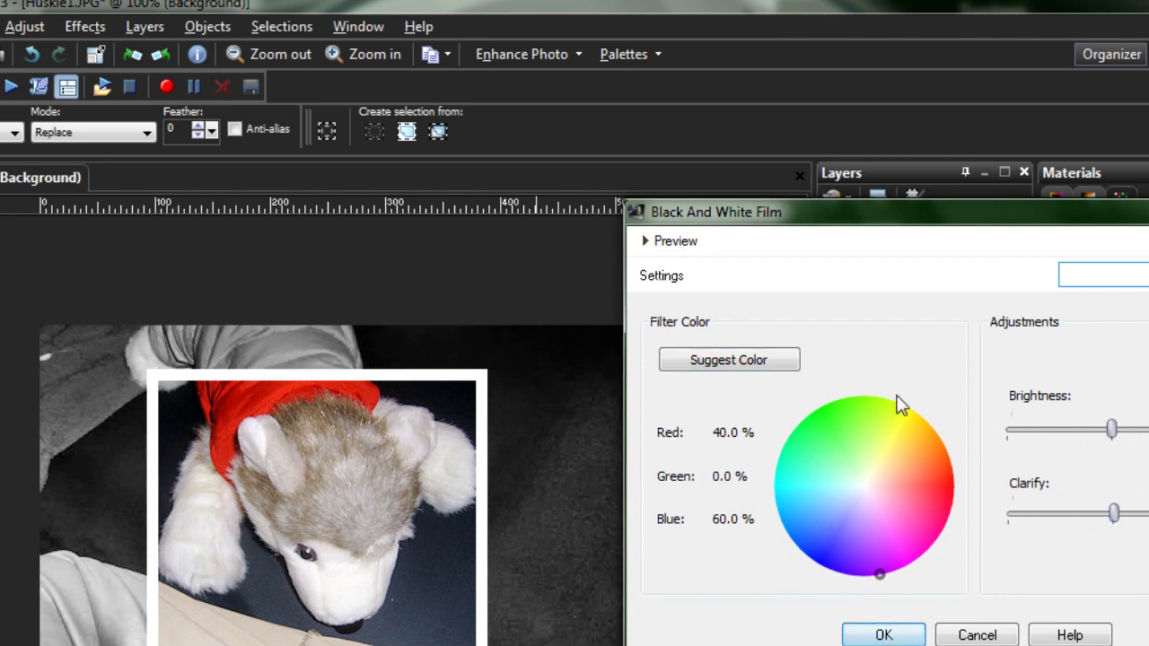
left_click(881, 634)
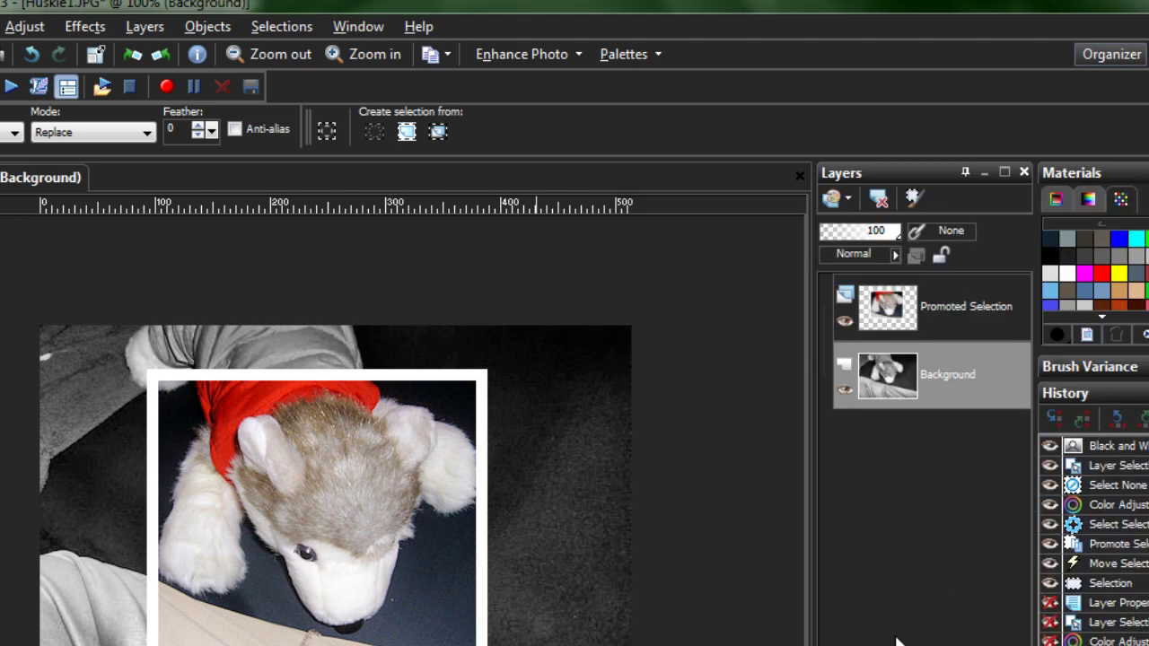
left_click(965, 305)
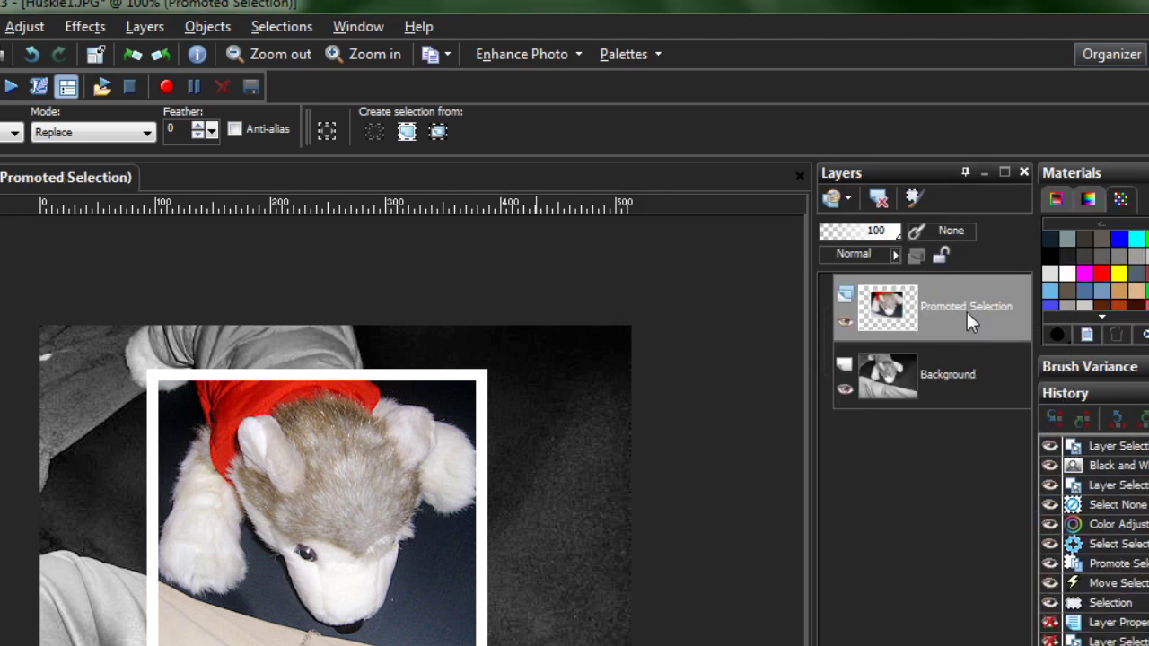
double_click(944, 308)
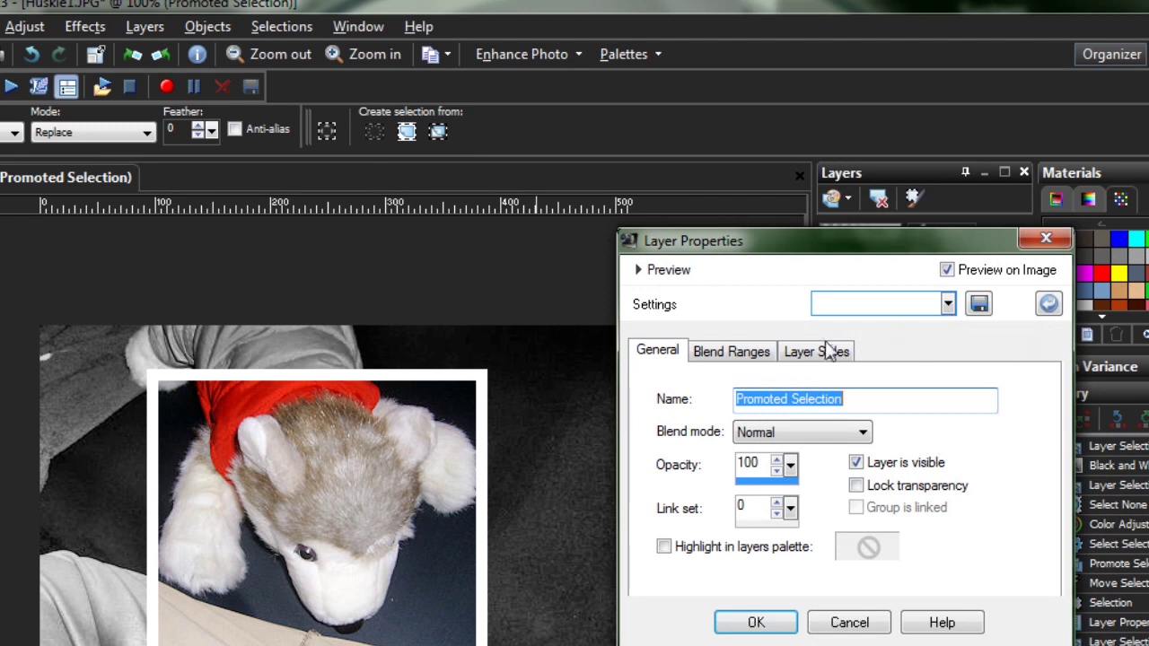
left_click(822, 352)
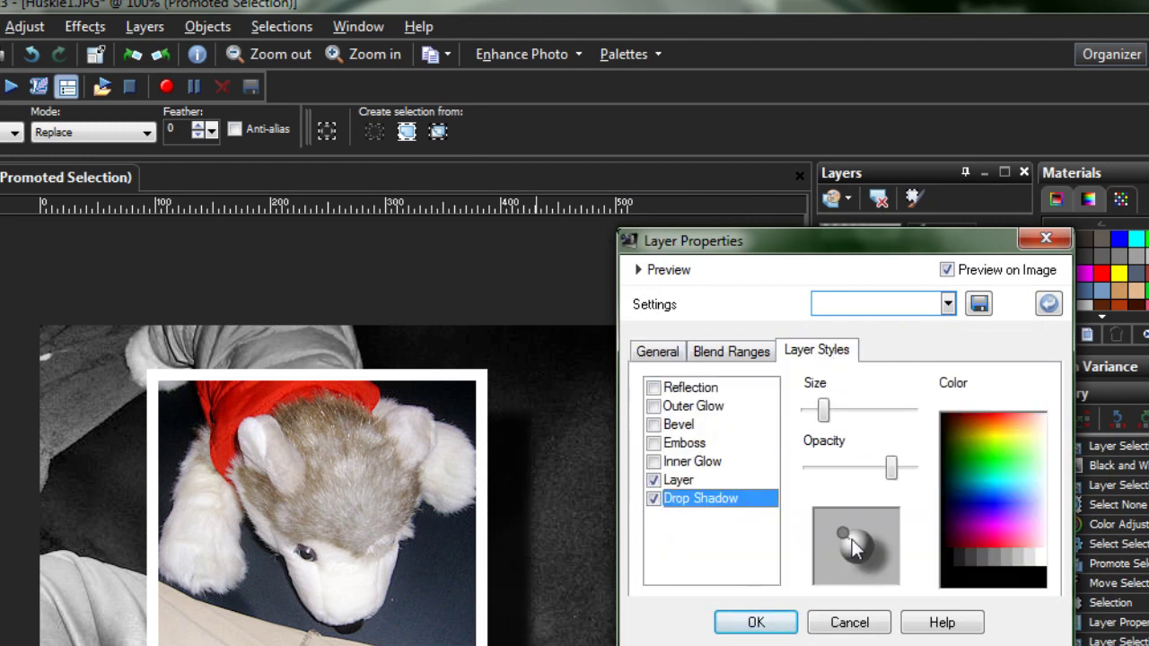
left_click_drag(840, 532, 855, 544)
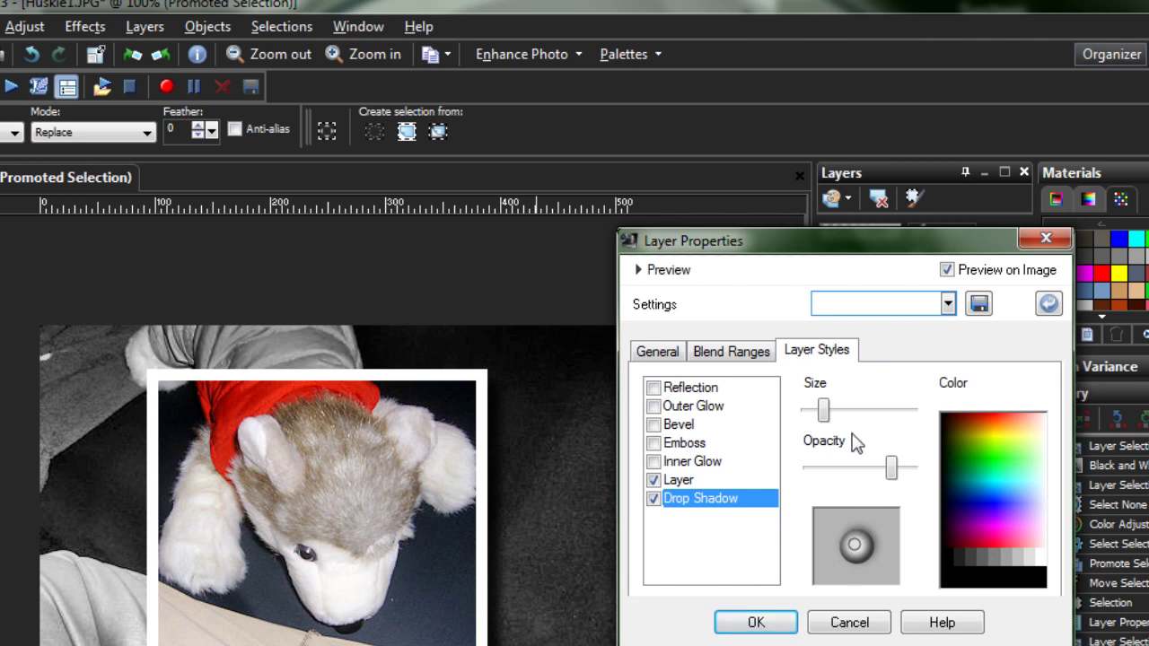
left_click(790, 626)
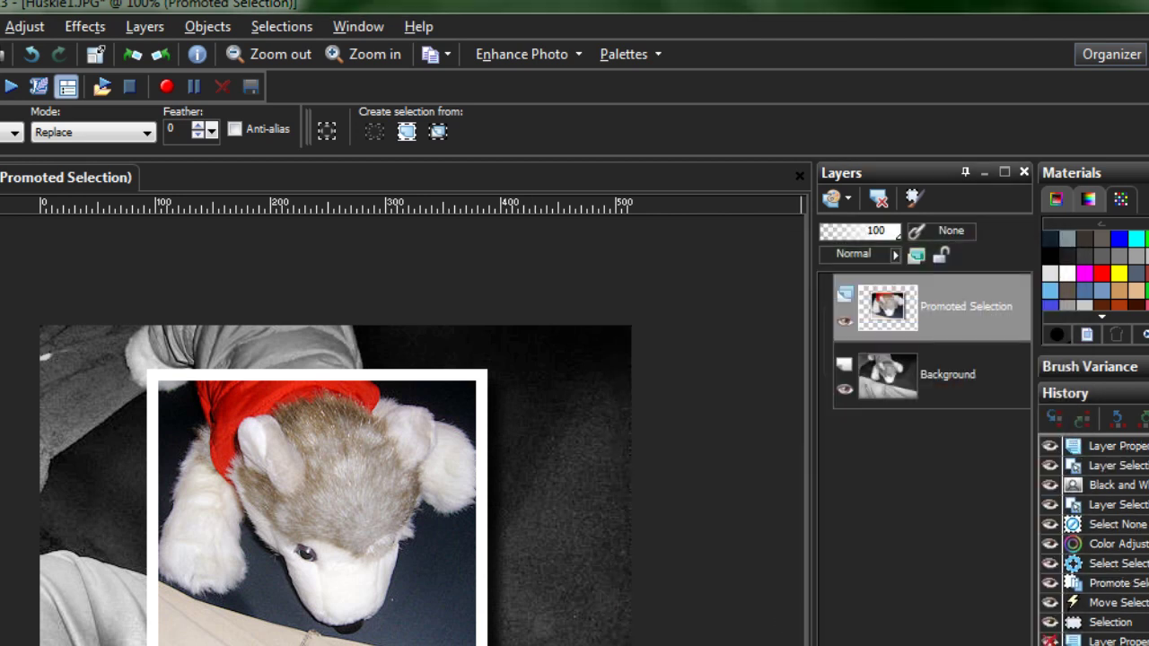
mouse_move(947, 327)
left_click(32, 53)
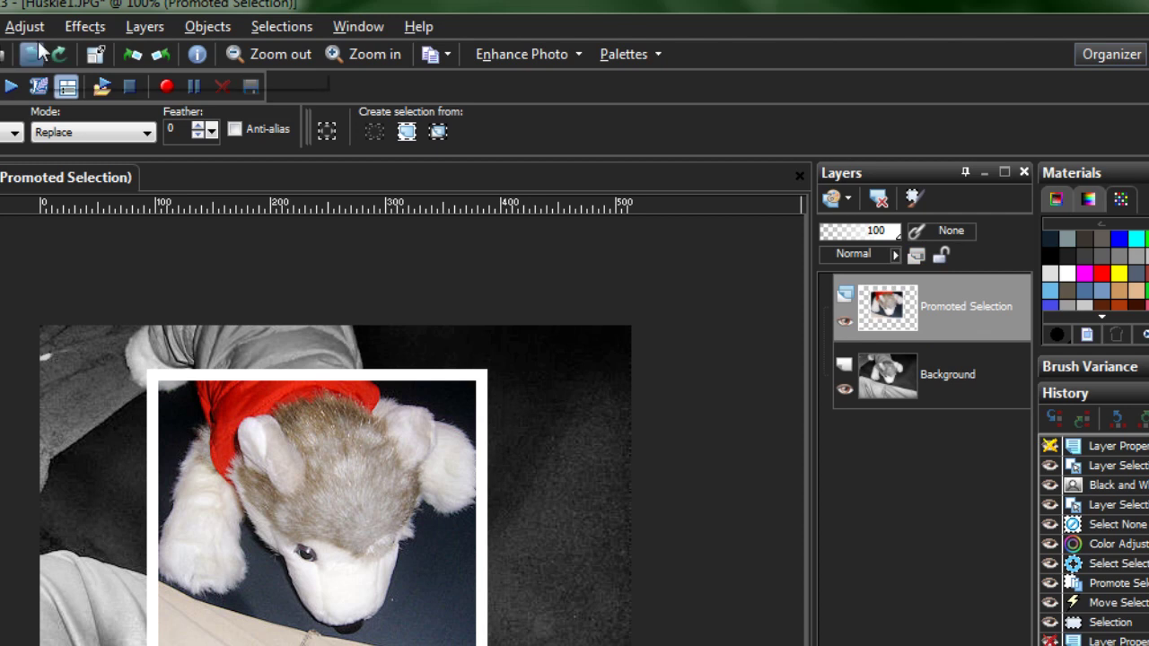
Step: Add a black Drop Shadow to the inset: offsets 10 and 10, opacity 50, blur 5
left_click(103, 26)
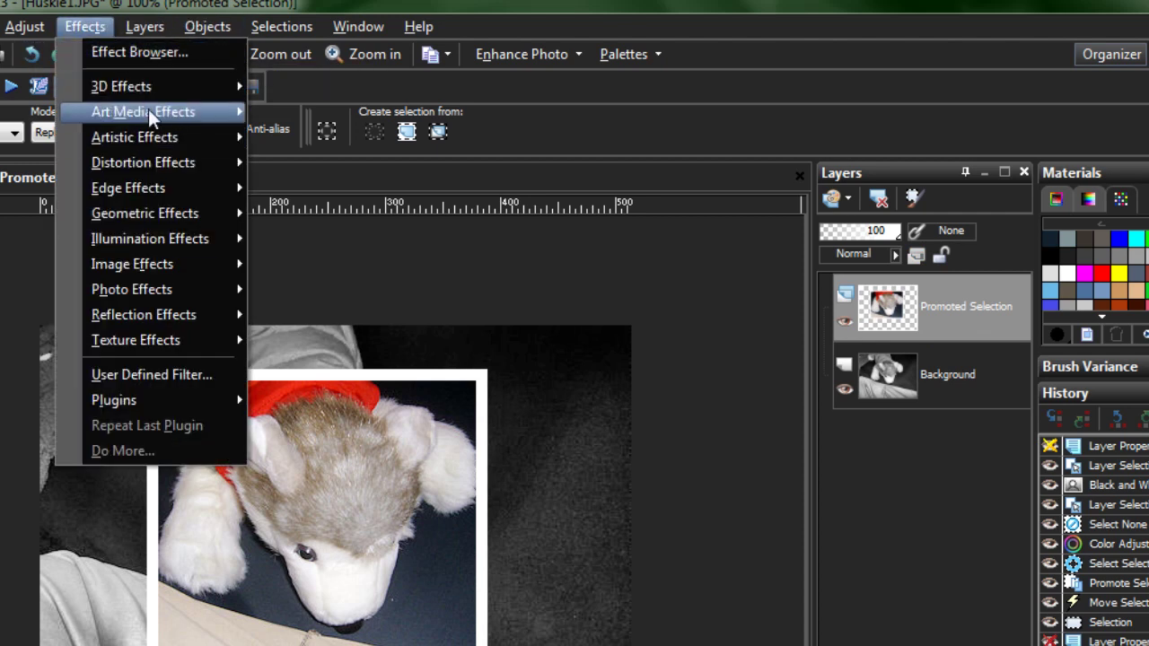
mouse_move(199, 88)
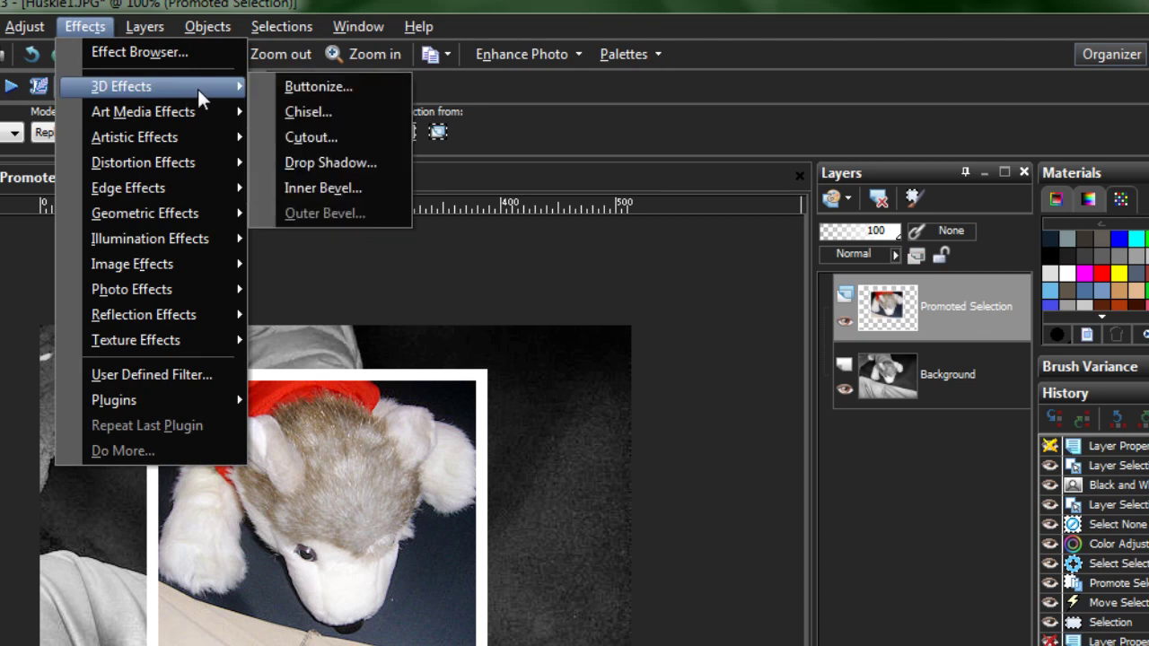
left_click(318, 161)
left_click_drag(604, 267, 834, 269)
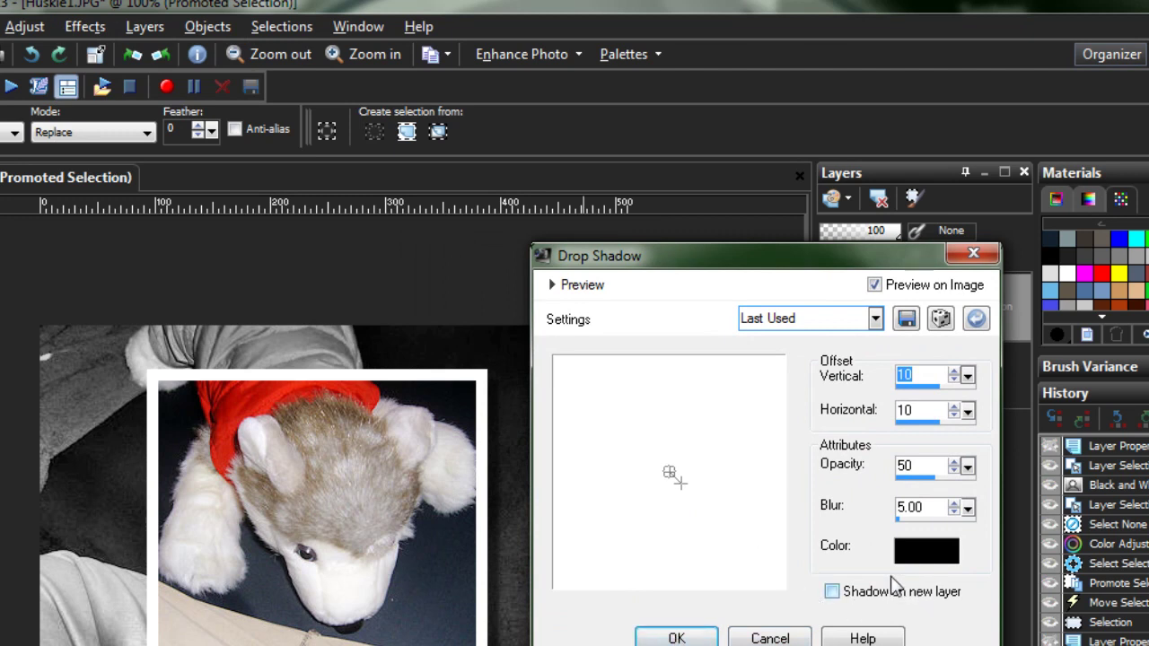
left_click(677, 638)
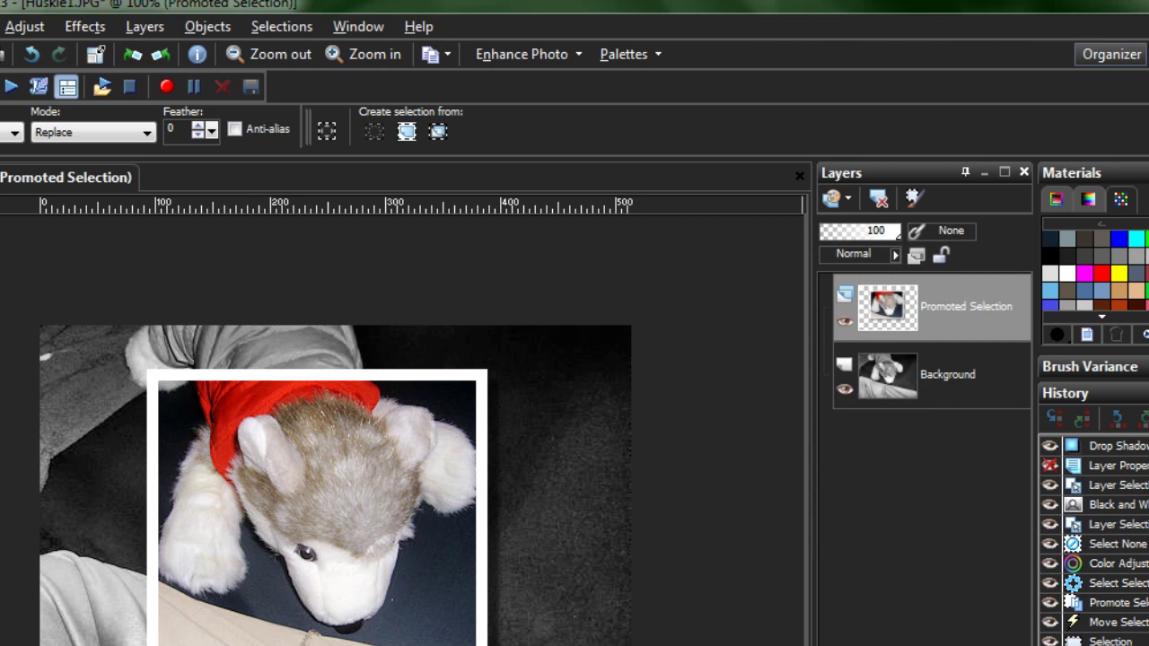